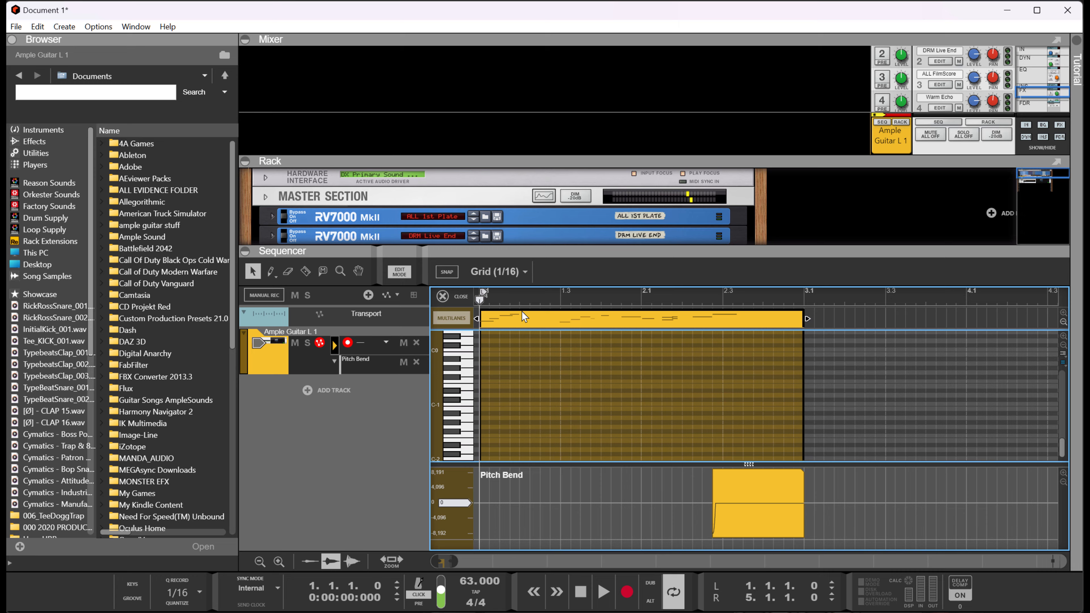
Reopen the Ample Guitar L 1 clip for note editing and enlarge its velocity lane above the pitch bend lane.
left_click(453, 295)
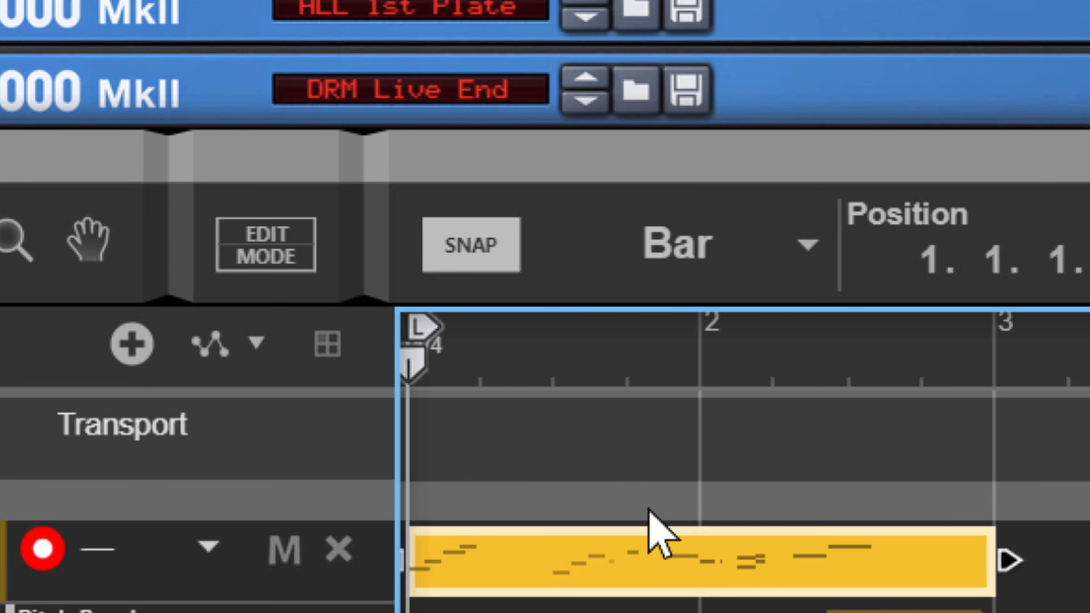
double_click(700, 580)
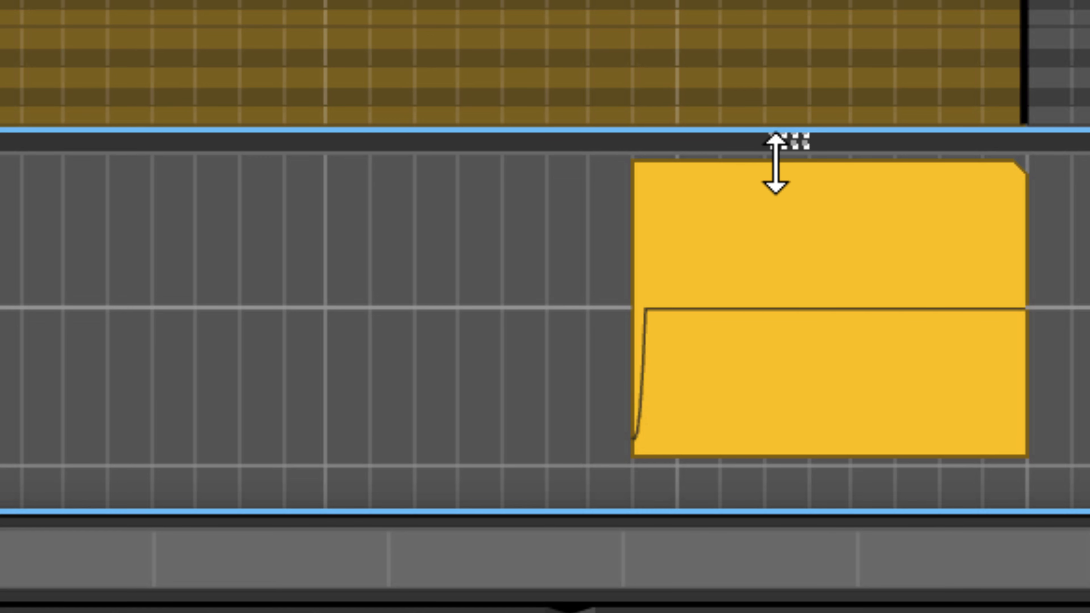
left_click_drag(775, 163, 769, 377)
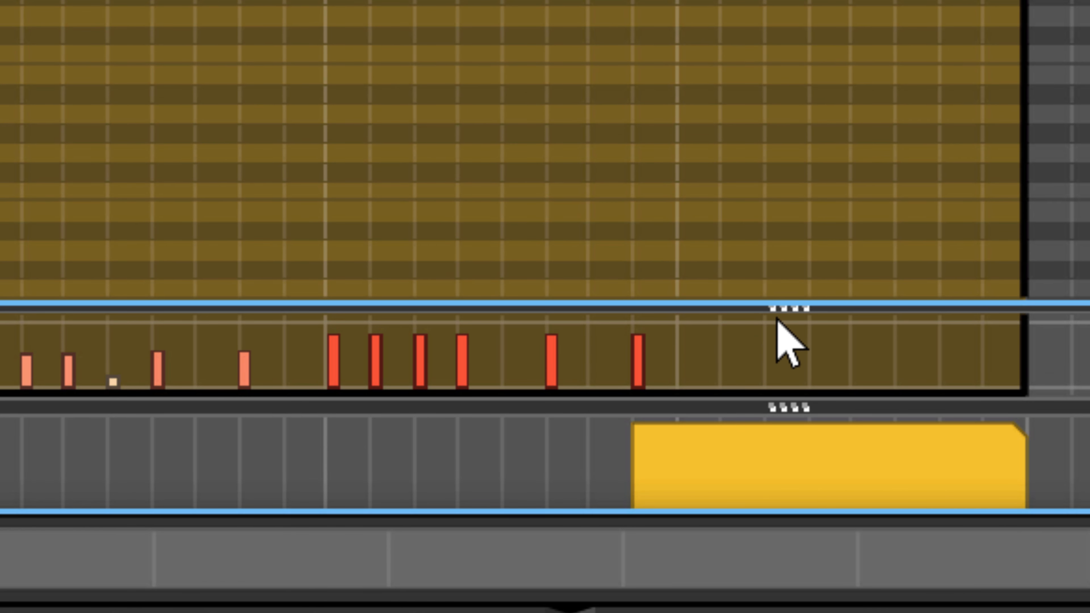
left_click_drag(792, 277, 786, 13)
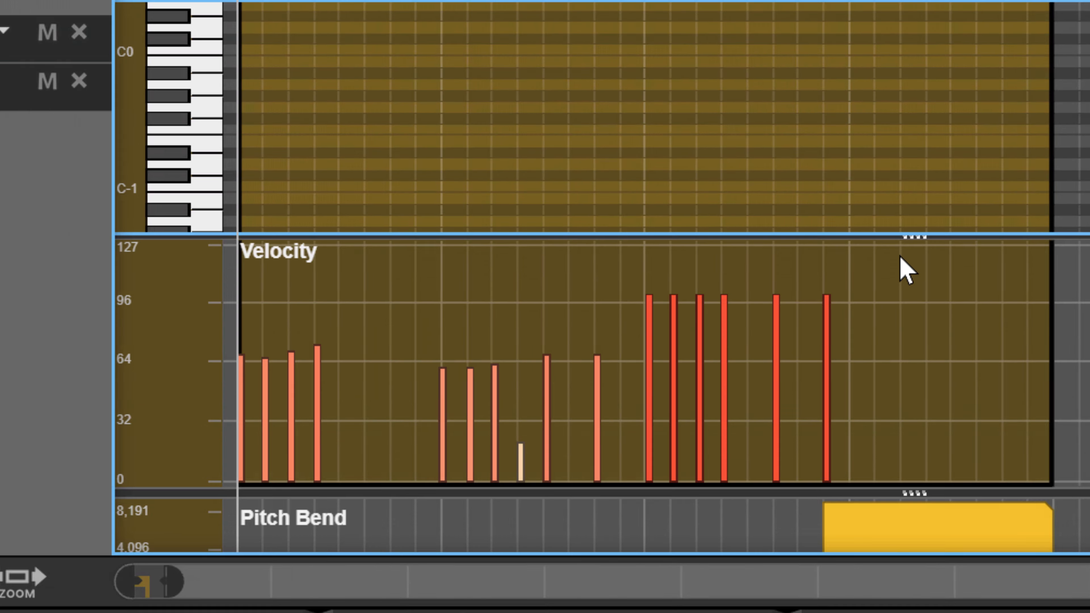
Zoom in on the start of the clip to a 1/32 grid and activate the Pencil tool.
key("space")
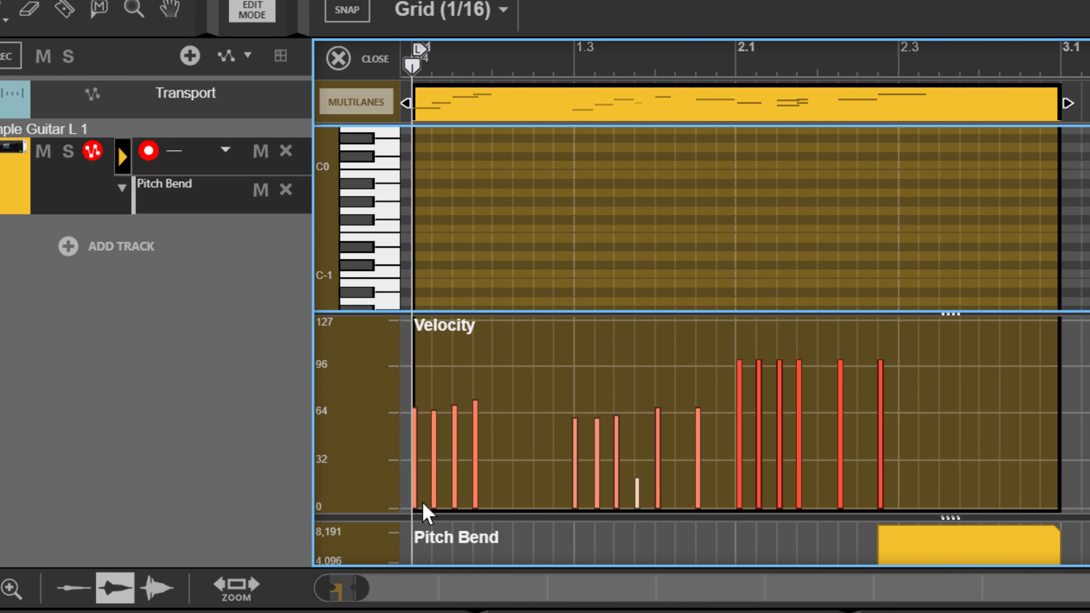
left_click_drag(365, 591, 341, 590)
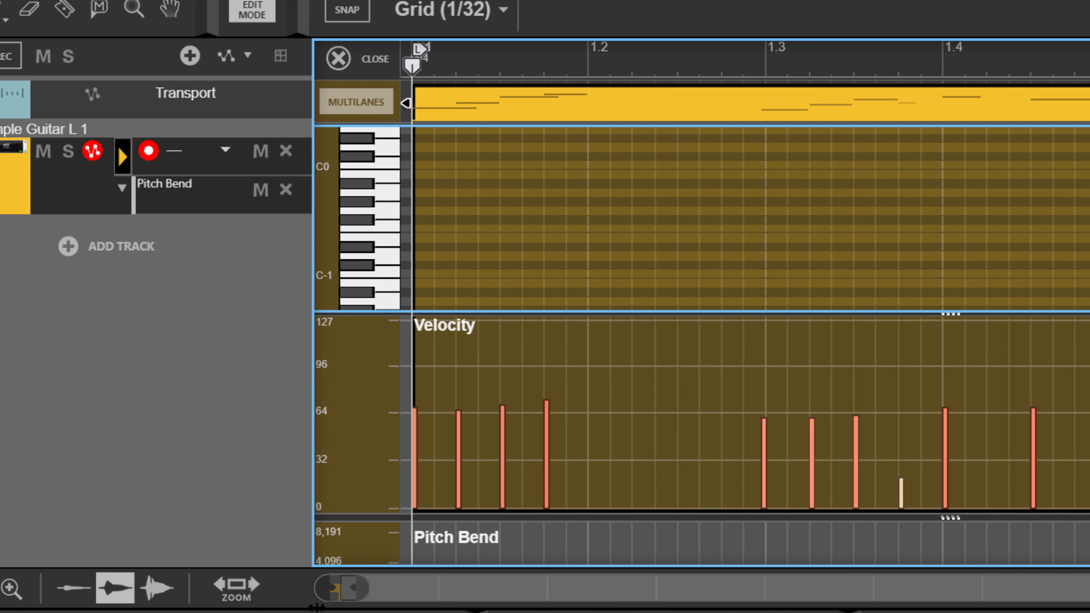
left_click(467, 452)
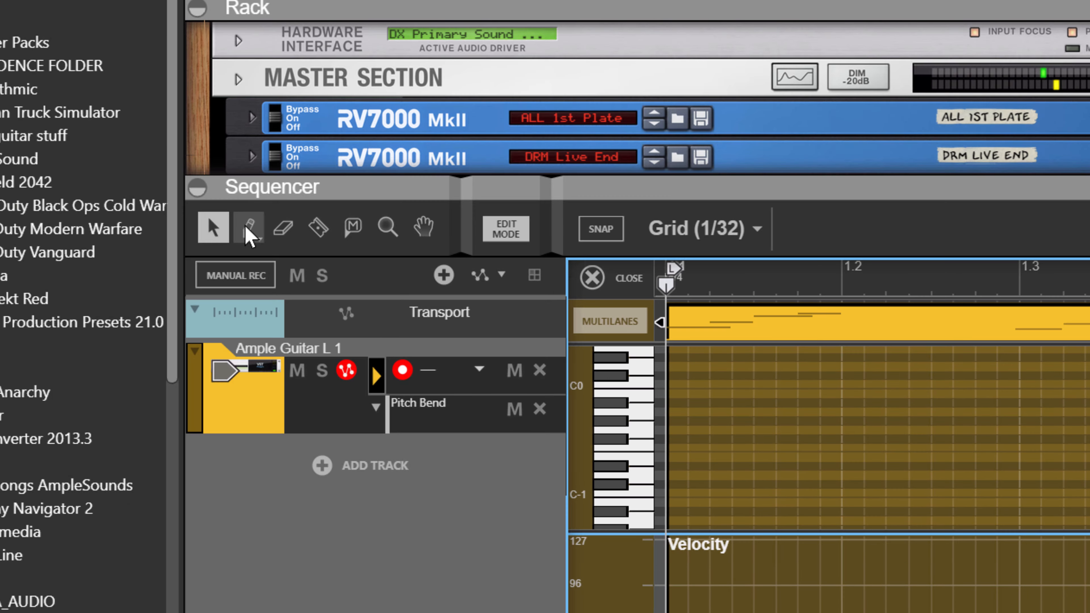
left_click(250, 230)
left_click(402, 386)
left_click(406, 419)
left_click(340, 302)
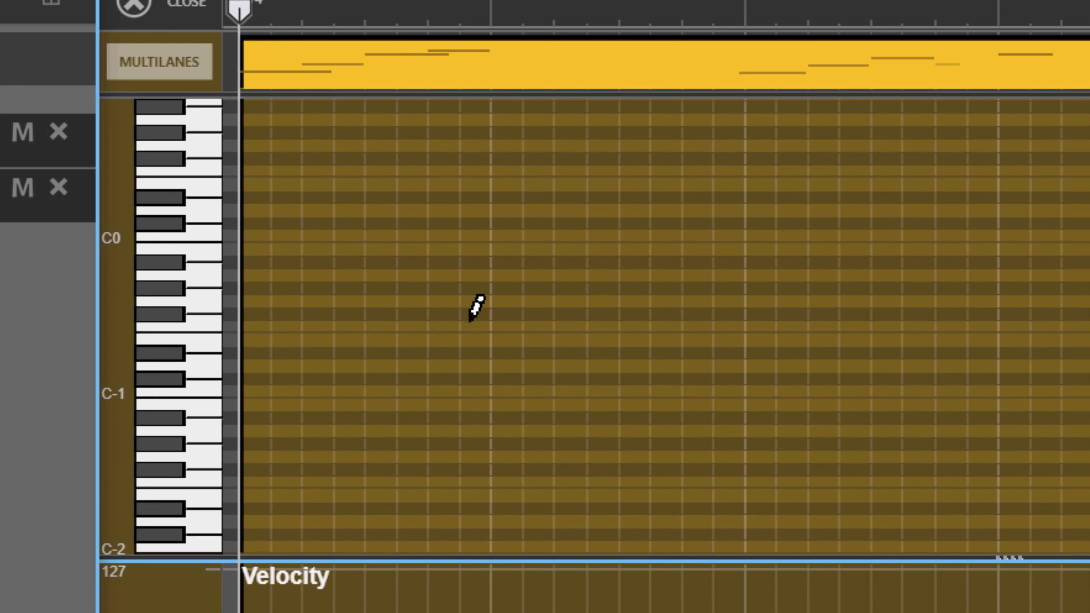
Shorten the clip's first note so it only slightly overlaps the start of the second note, and play it back.
scroll(611, 452, "up", 10)
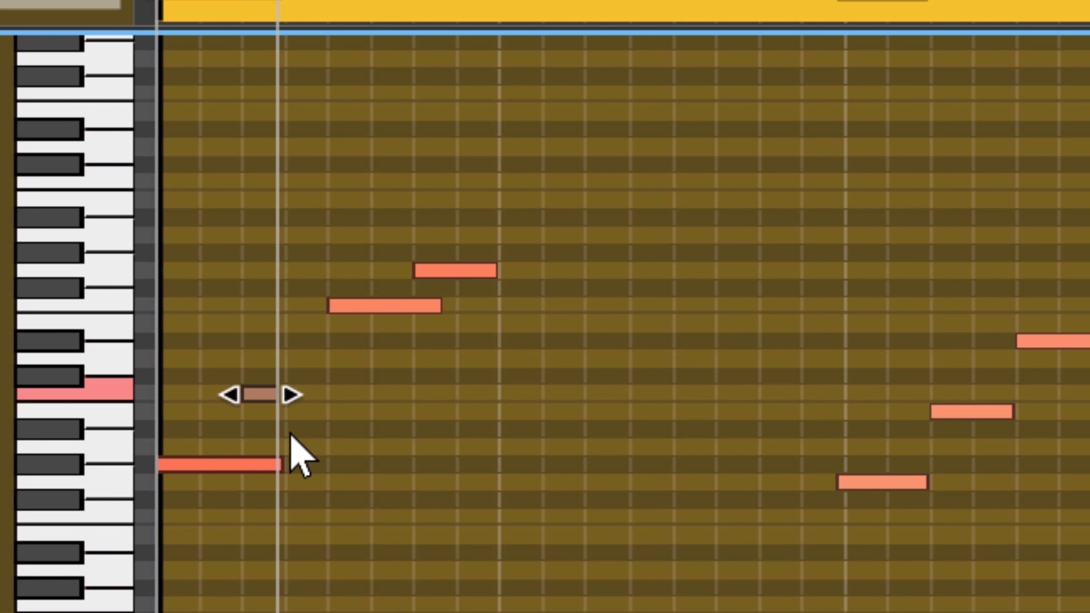
left_click(293, 467)
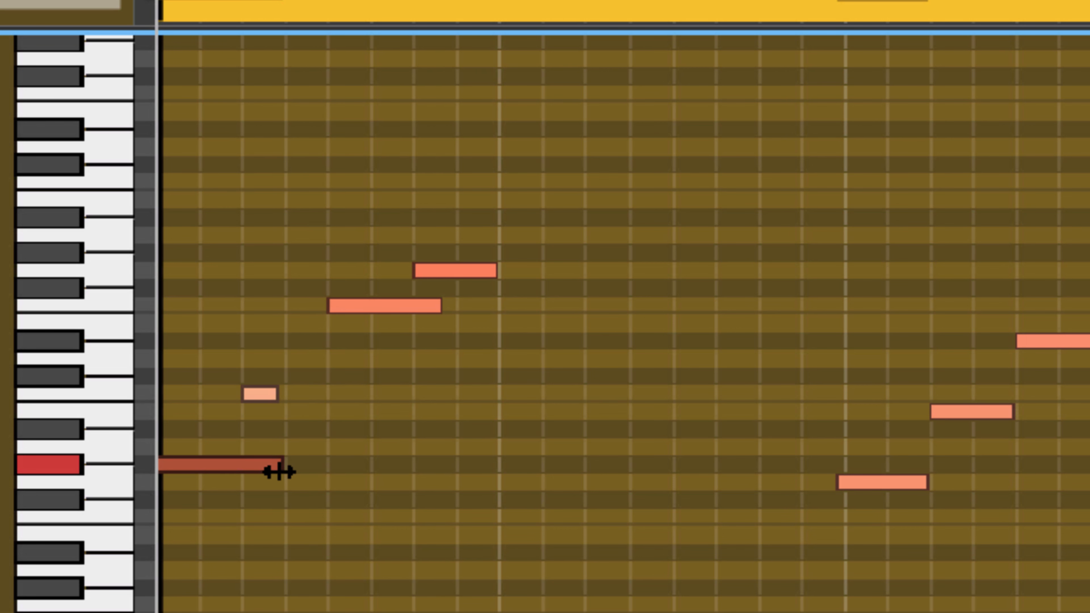
left_click_drag(279, 471, 249, 472)
key("space")
key("space")
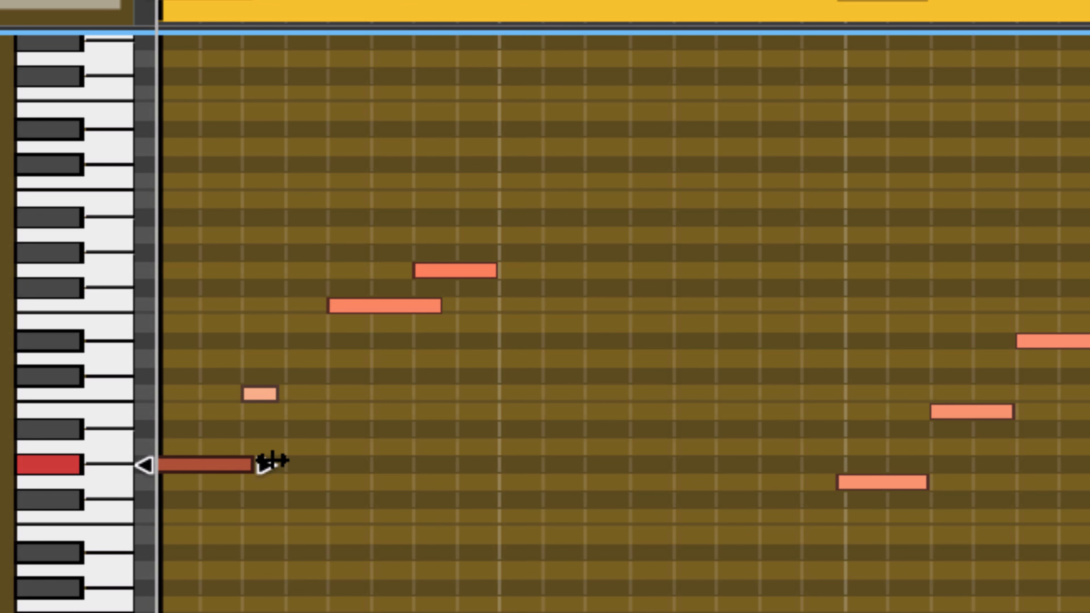
key("space")
key("space")
key("space")
key("space")
Lengthen the clip's second note to end shortly before the third note and play the passage back.
left_click(268, 393)
key("space")
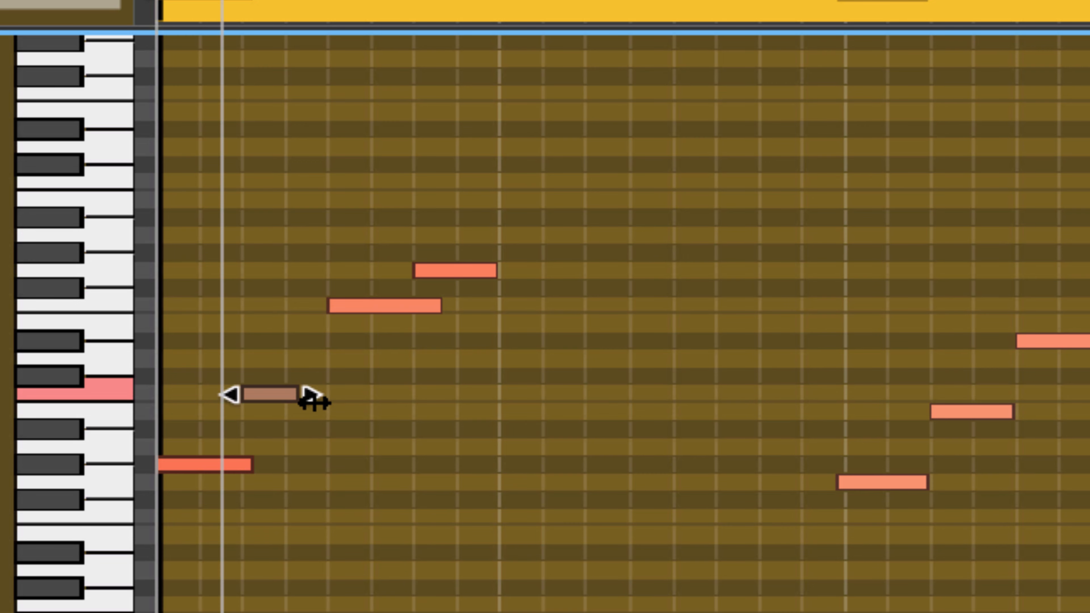
key("space")
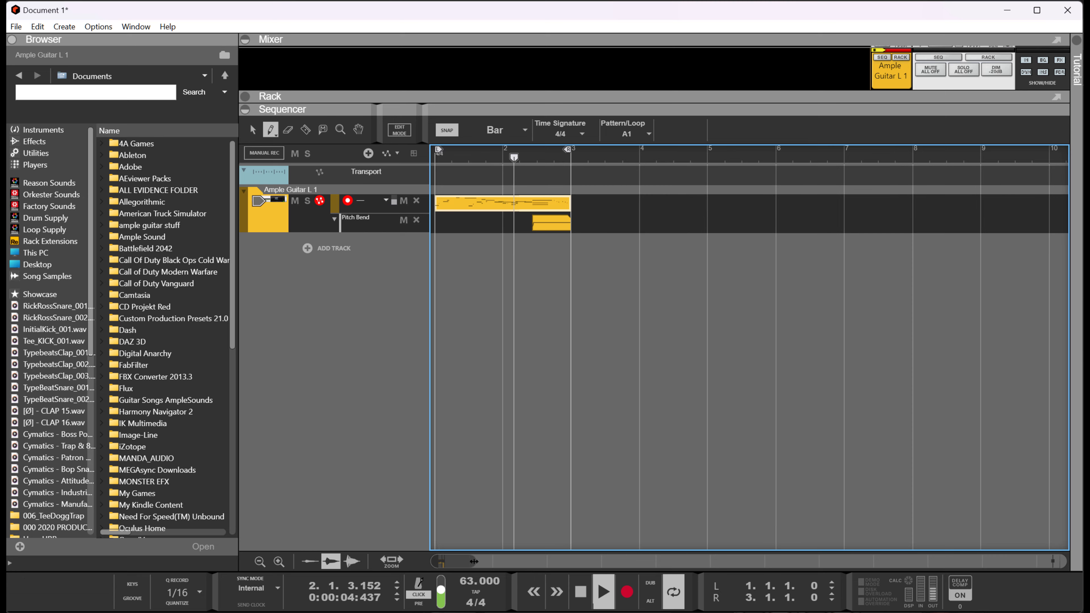
Open the two-bar guitar clip with the Selection tool and shorten the G2 note at position 1.3.1.
left_click_drag(474, 562, 452, 562)
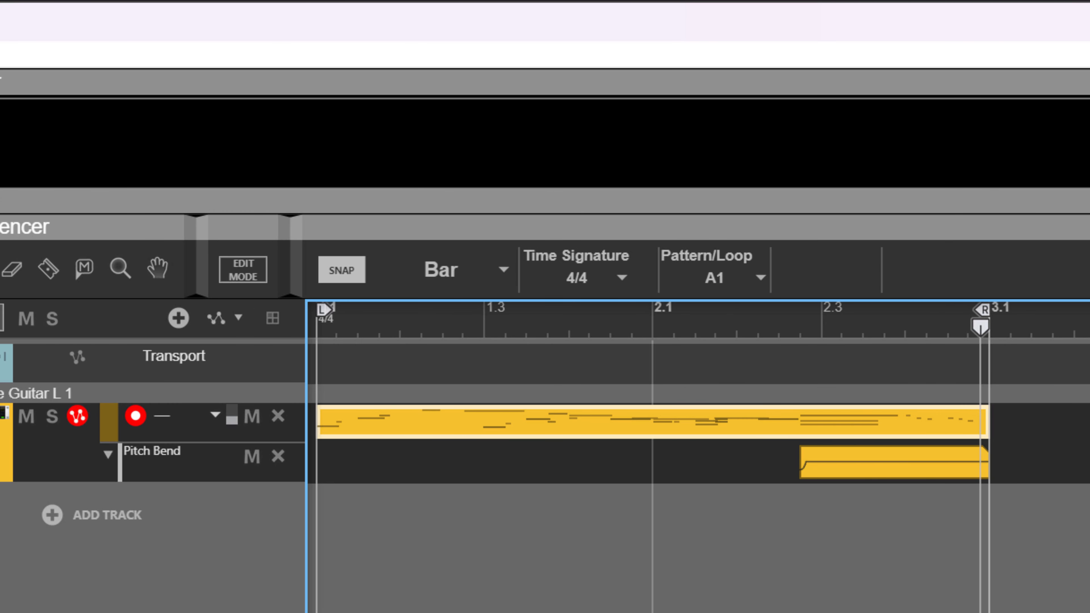
left_click(253, 130)
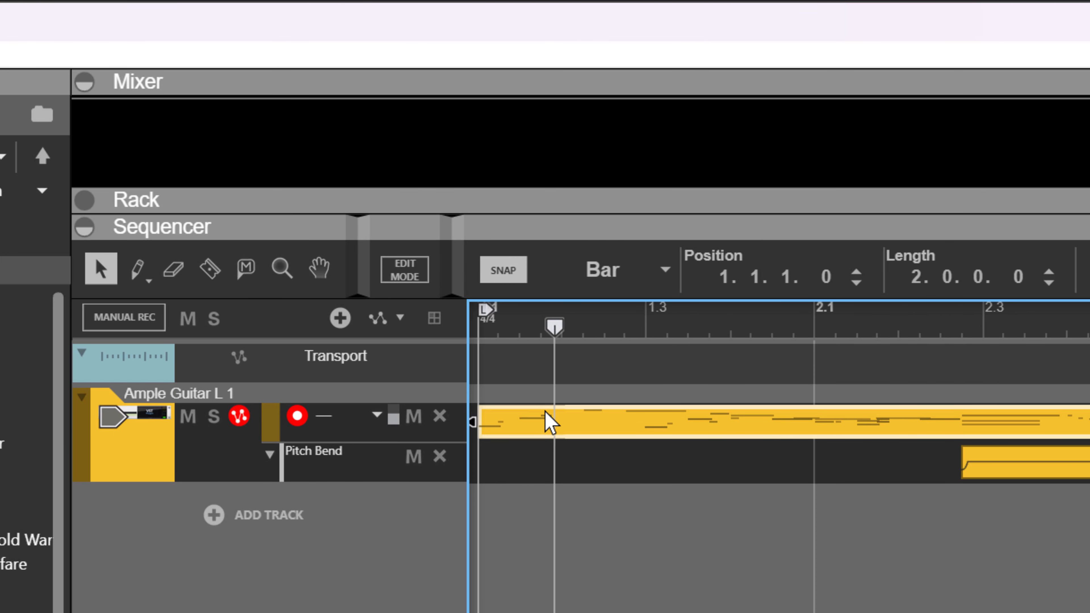
double_click(574, 423)
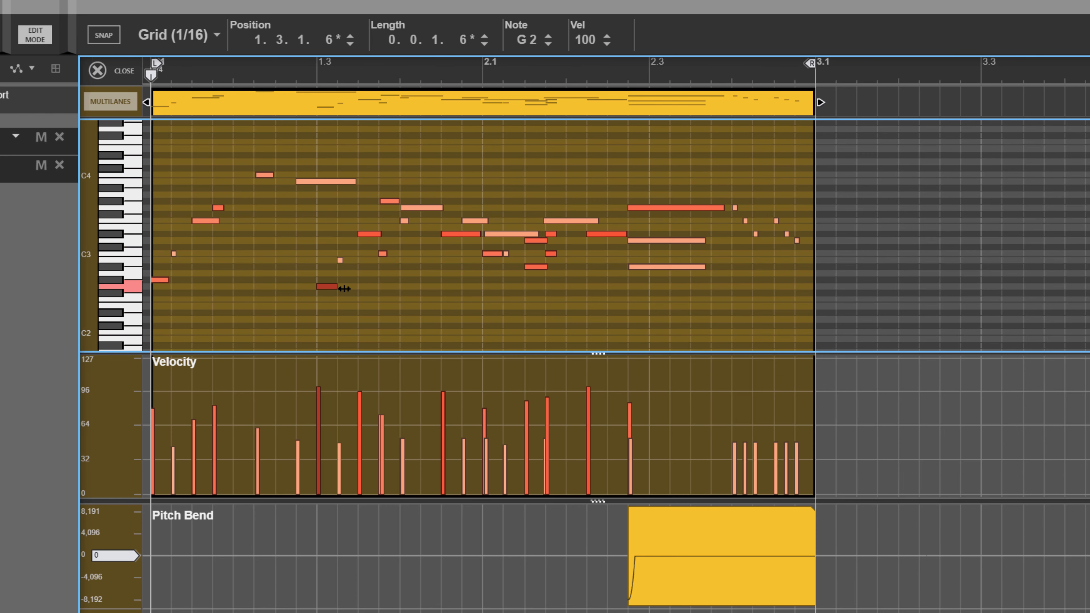
left_click_drag(346, 286, 336, 288)
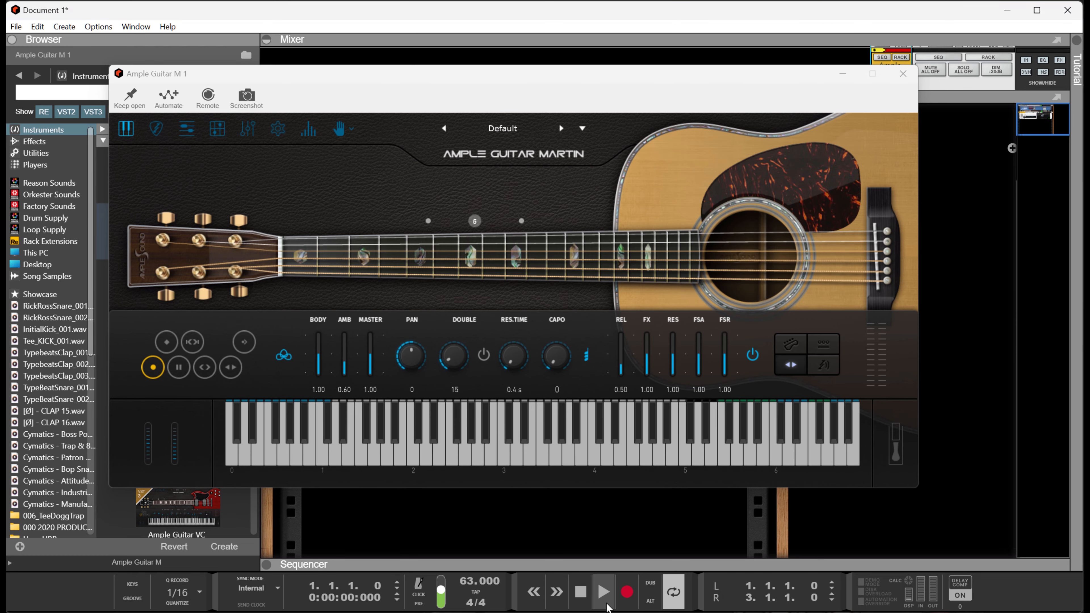
Play the guitar part through Ample Guitar Martin and switch the instrument to the Pick Library.
left_click(610, 594)
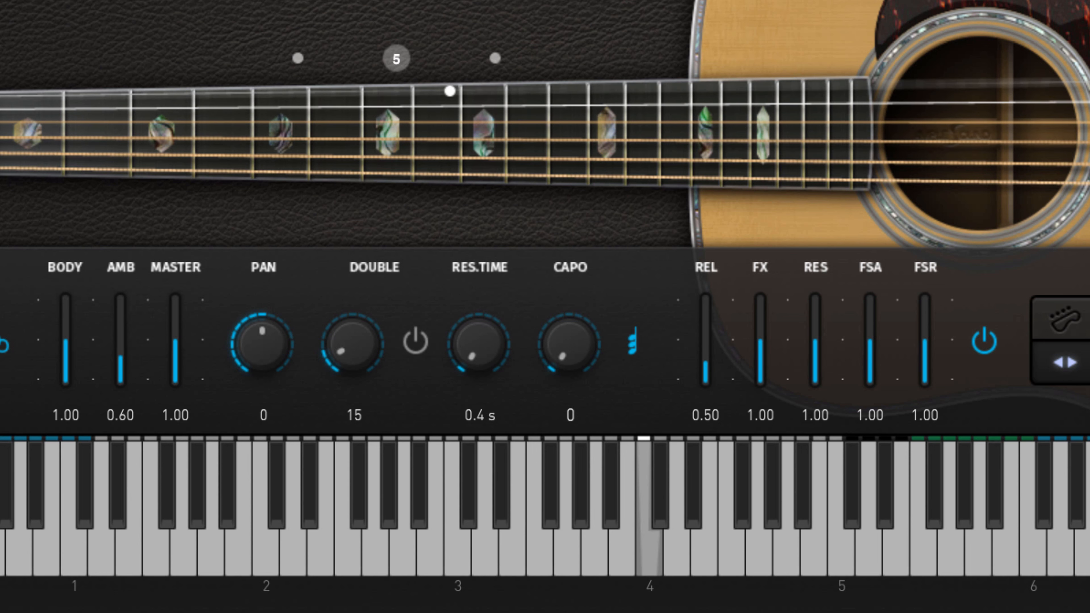
left_click(351, 129)
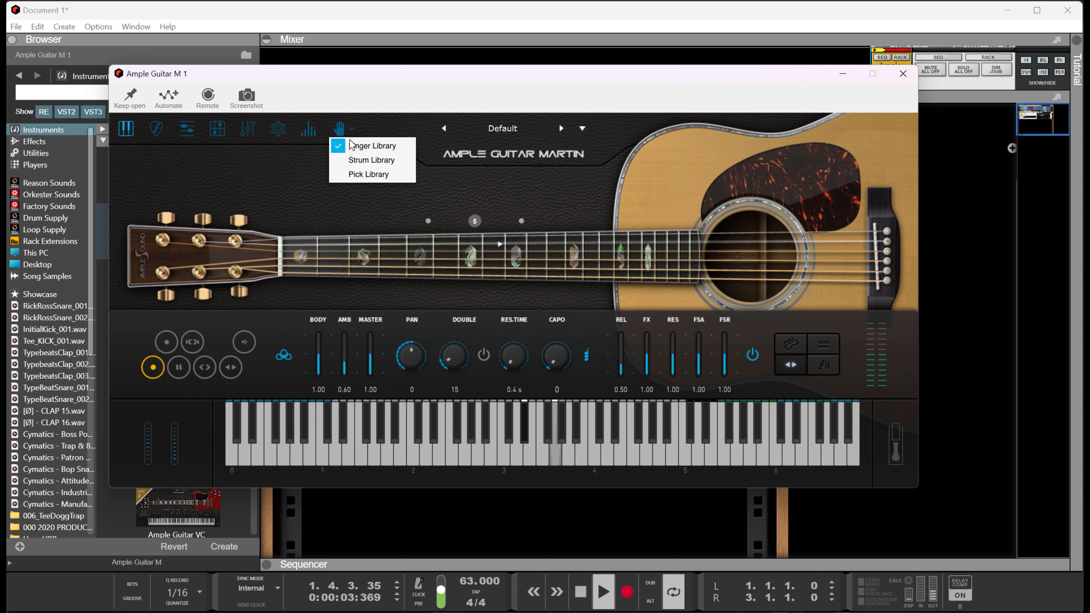
left_click(384, 175)
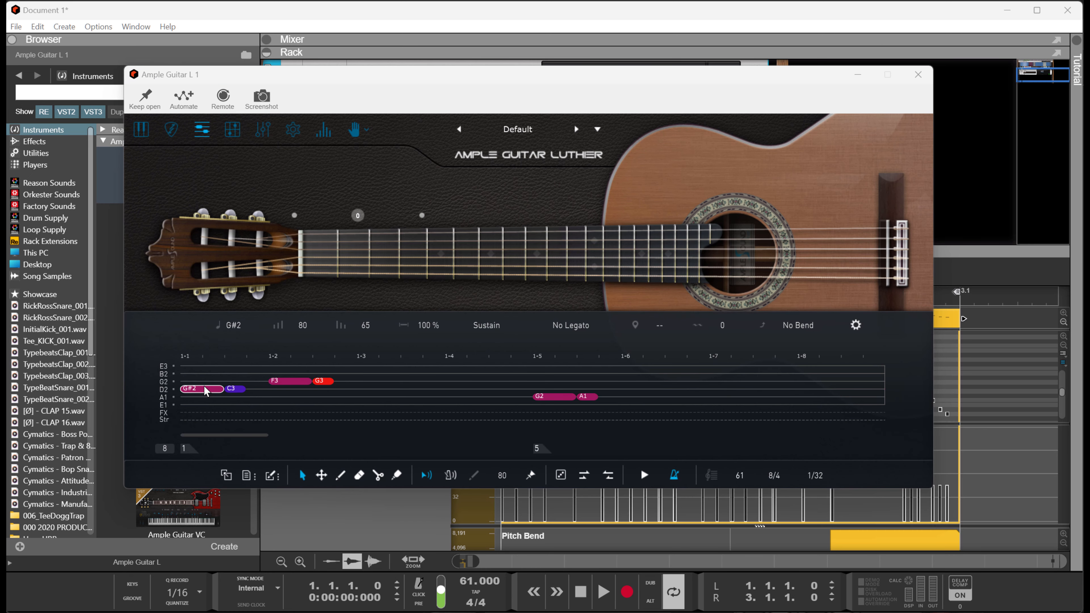
Select the G#2 note at the start of the Ample Guitar Luthier riff and play the riff.
left_click(204, 387)
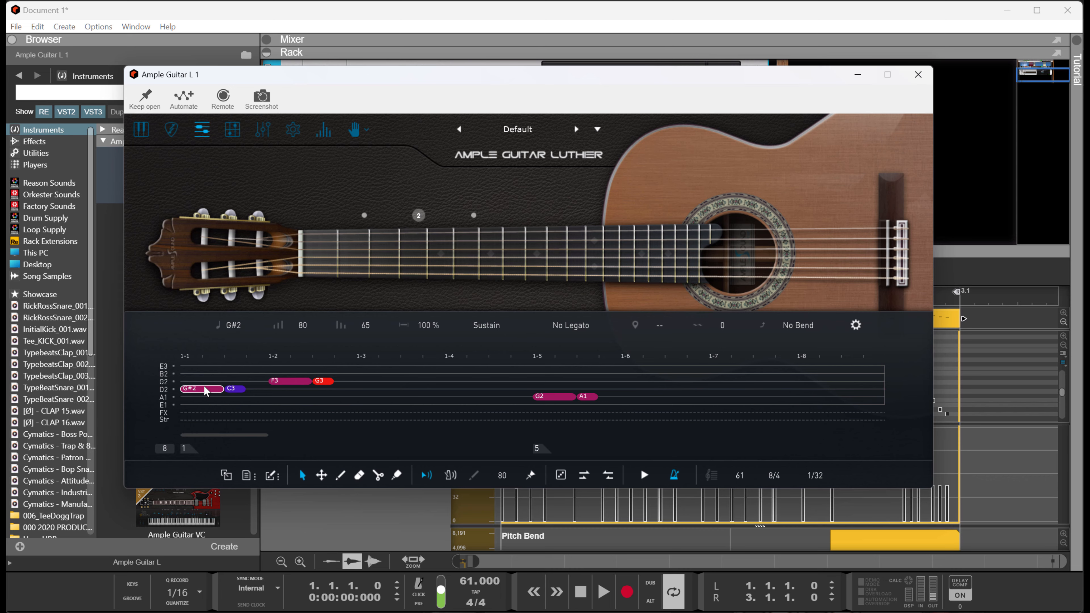
key("space")
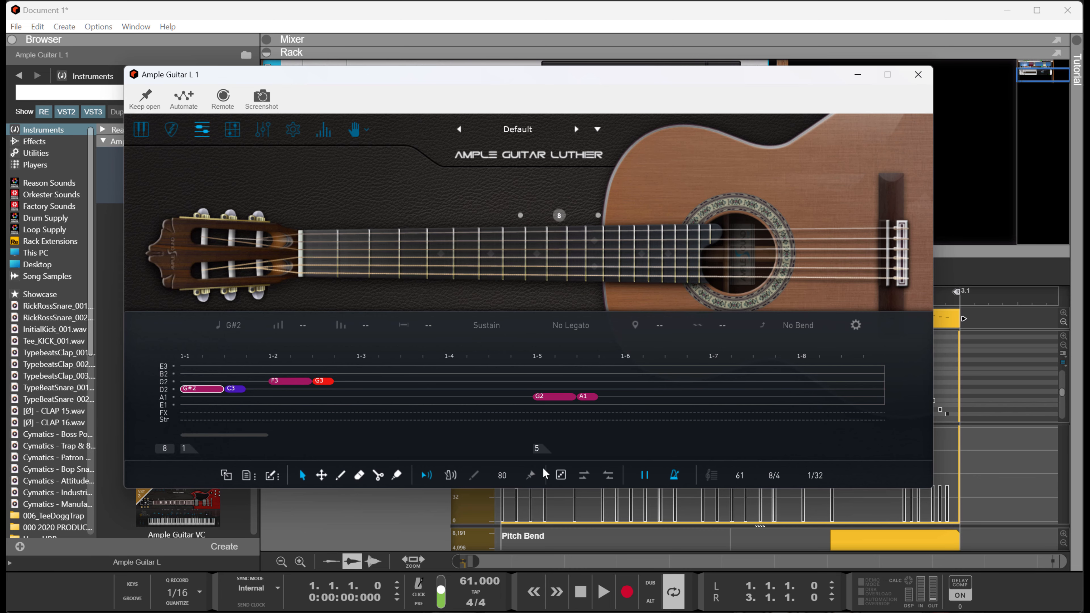
key("space")
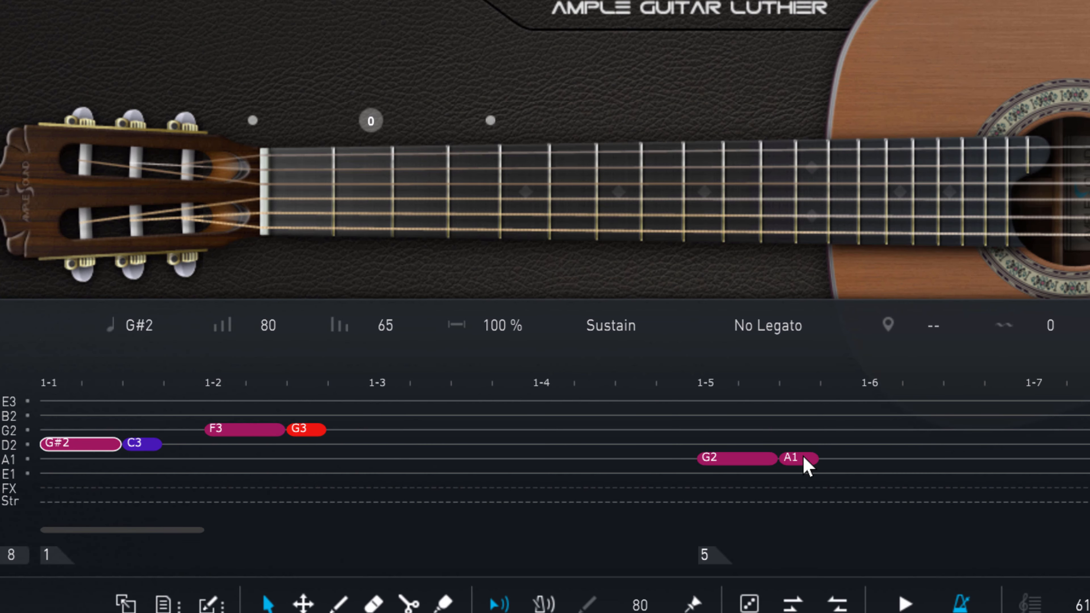
Raise the short A1 note following the G2 at 1-5 to A2 and audition it against the G2.
left_click(805, 466)
left_click_drag(805, 466, 806, 432)
left_click_drag(803, 334, 812, 210)
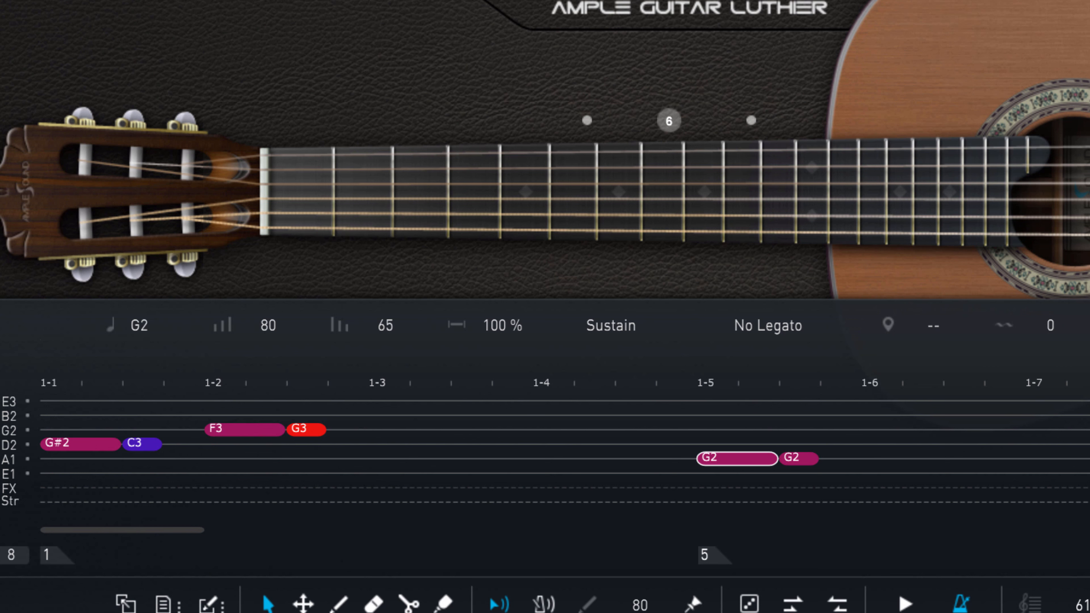
left_click(798, 460)
key("Up")
key("Up")
key("Up")
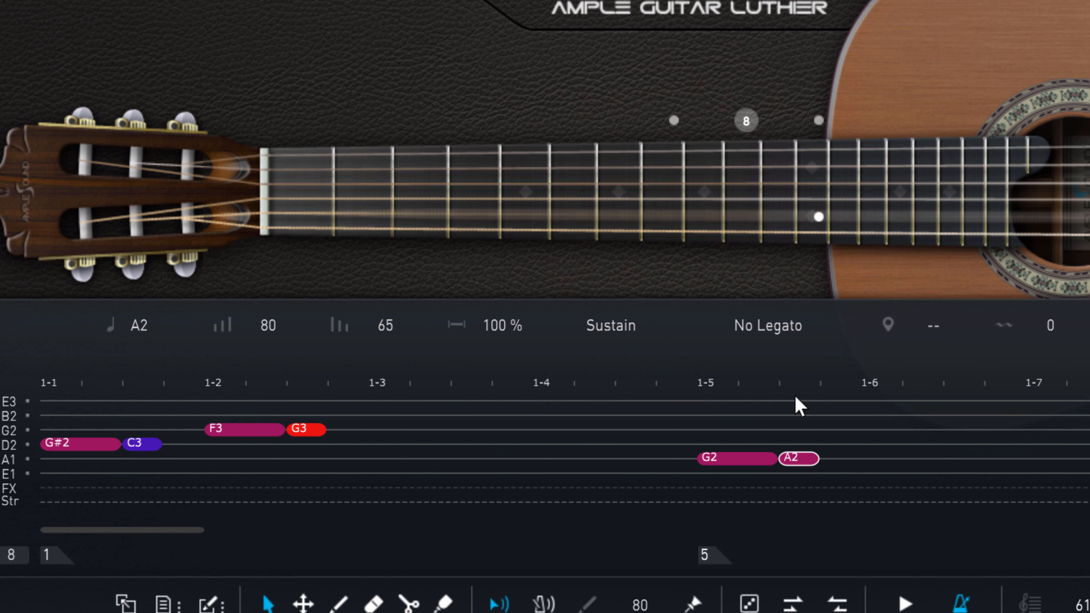
left_click(735, 458)
left_click(805, 462)
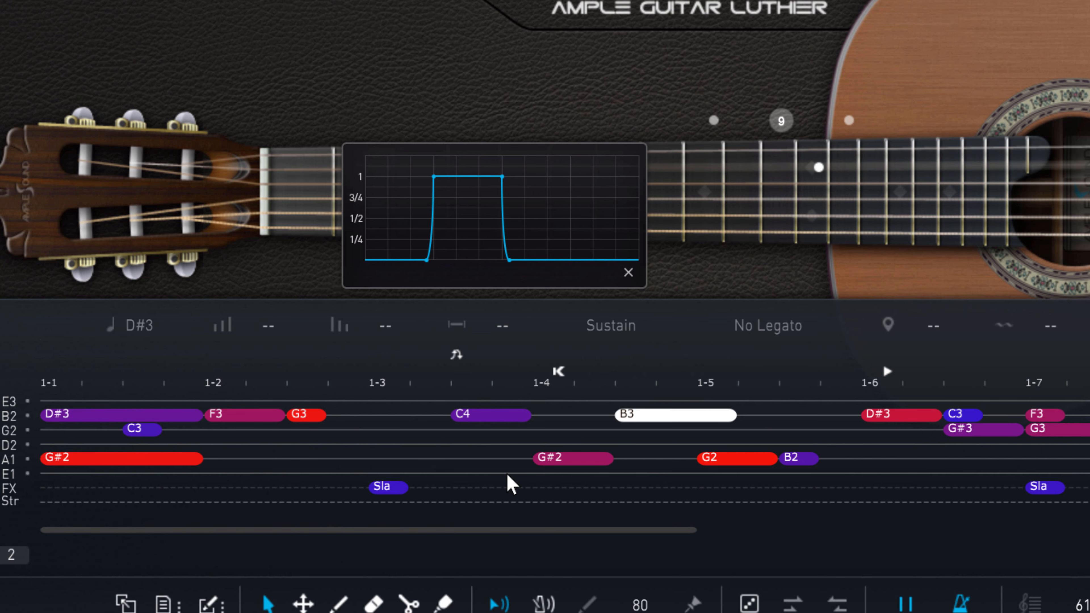
Play the full riff with its bends and slide effects in Ample Guitar Luthier, then stop playback.
key("space")
key("space")
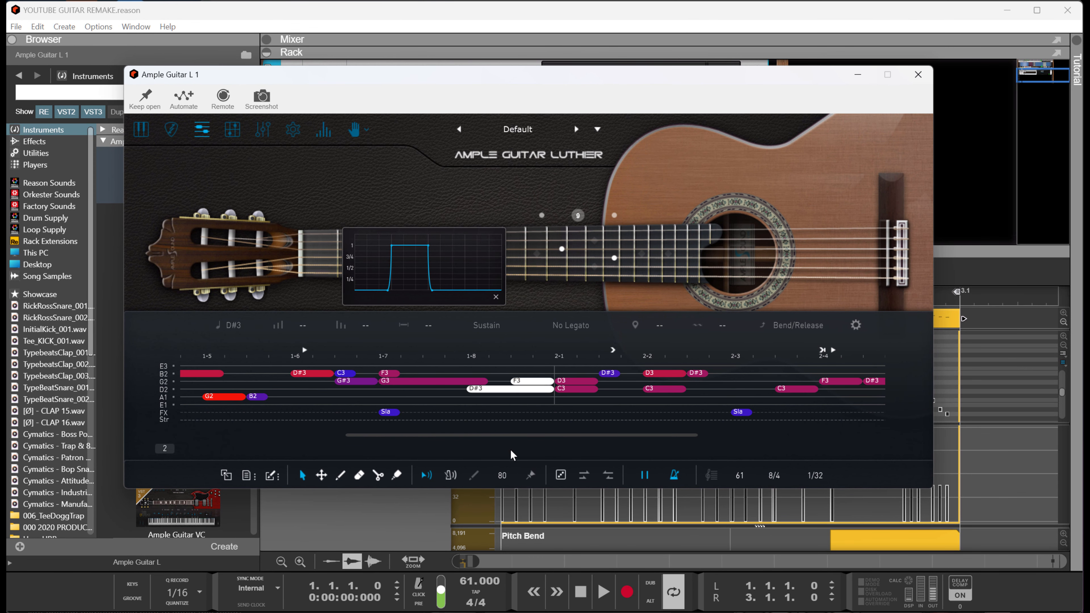
left_click(644, 475)
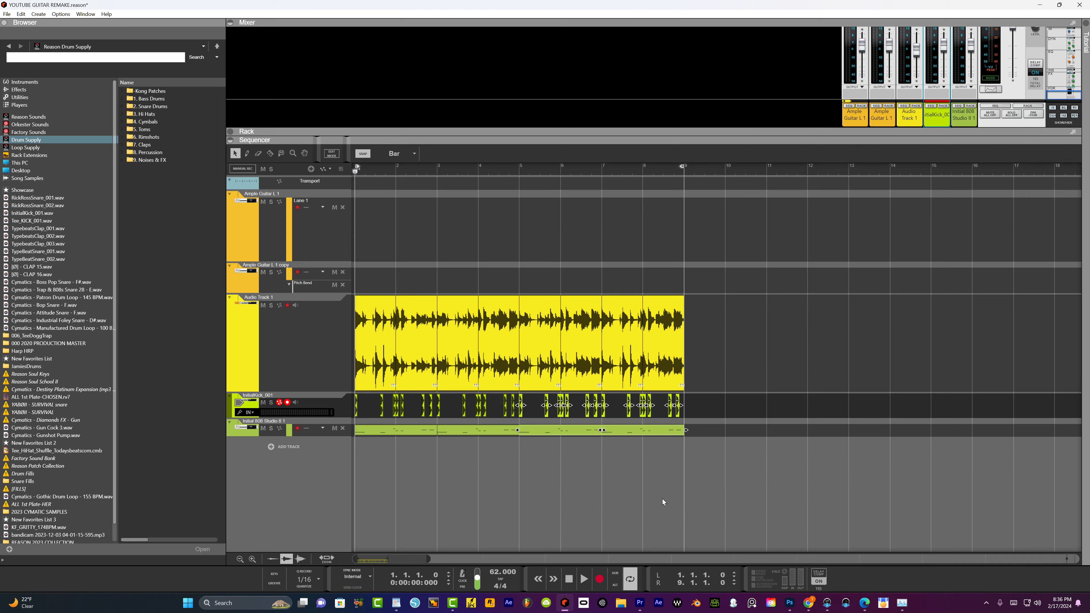
Play the YOUTUBE GUITAR REMAKE arrangement and select the InitialKick_001 track's device in the rack.
key("space")
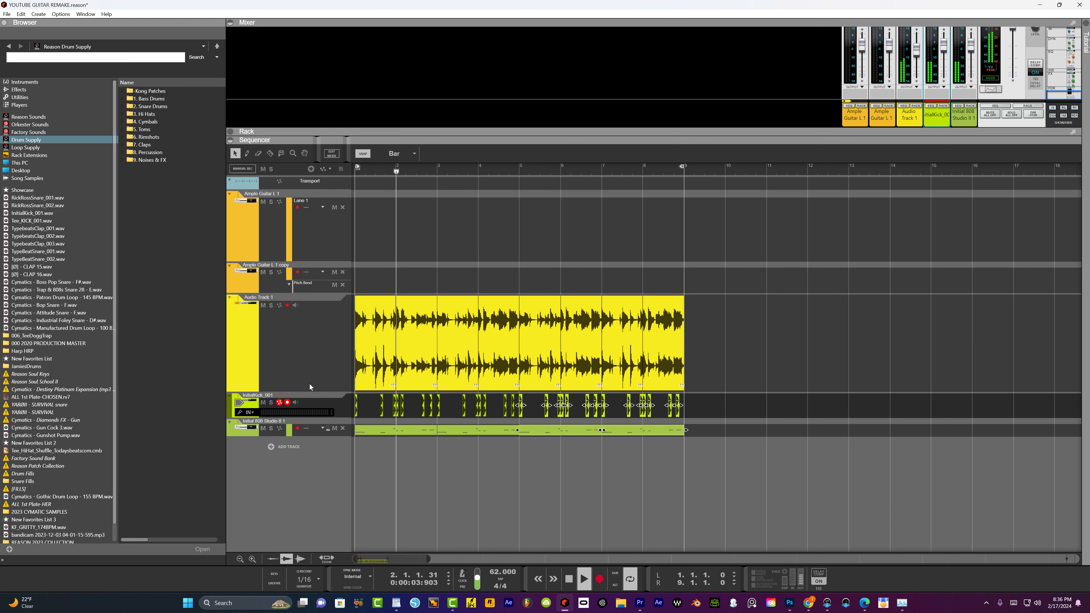
left_click(330, 406)
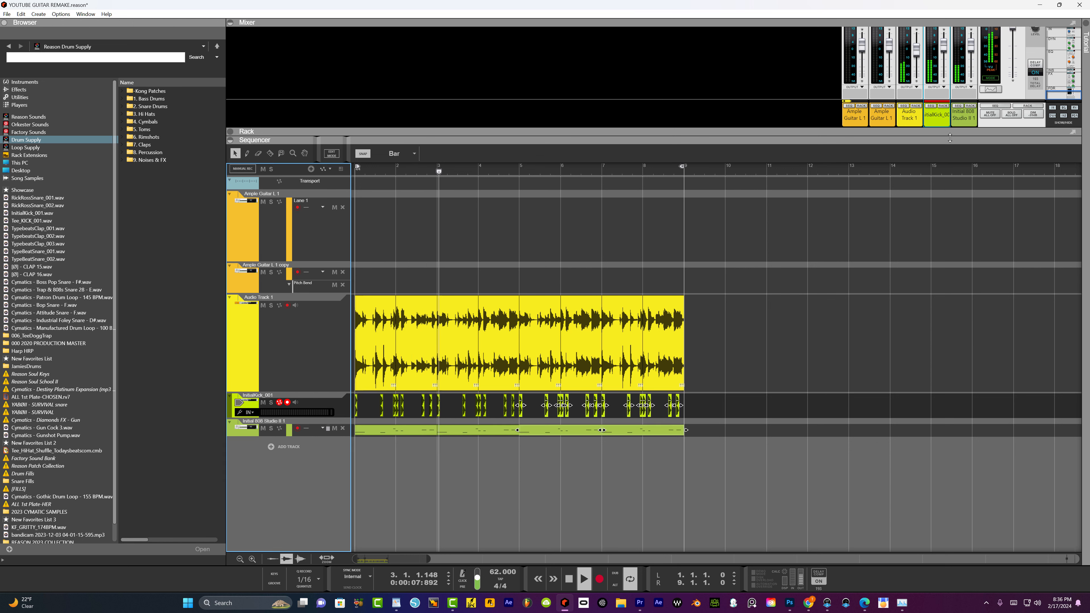
left_click(943, 106)
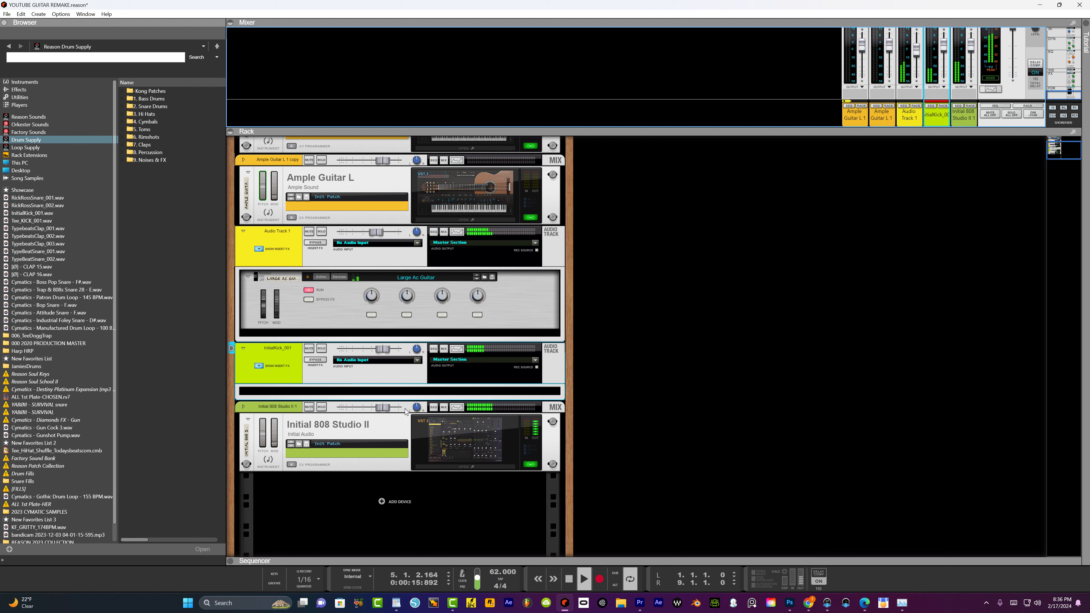
scroll(432, 362, "up", 5)
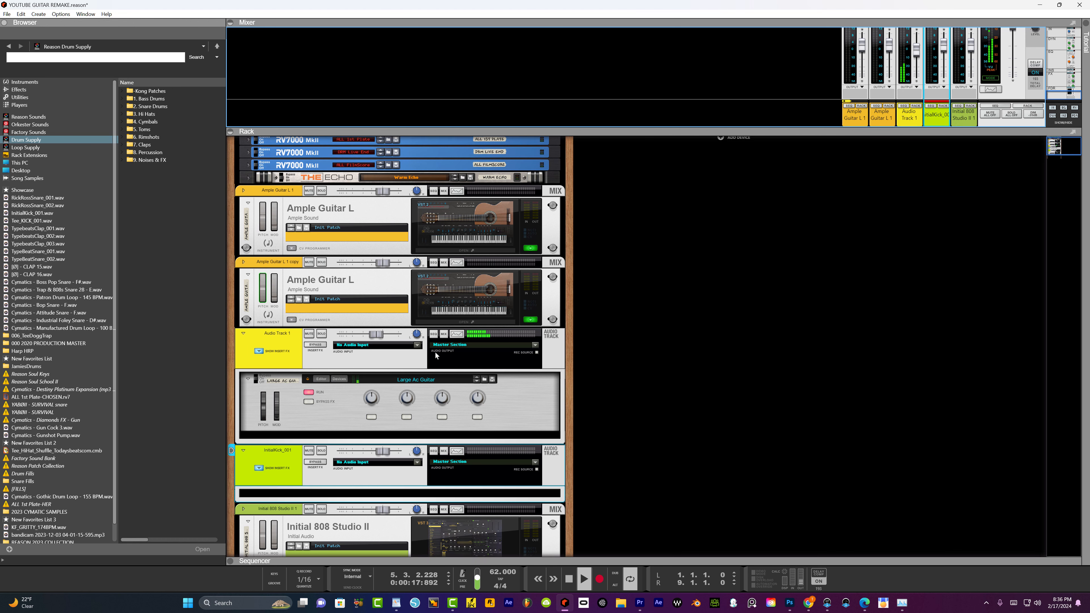
scroll(436, 349, "down", 1)
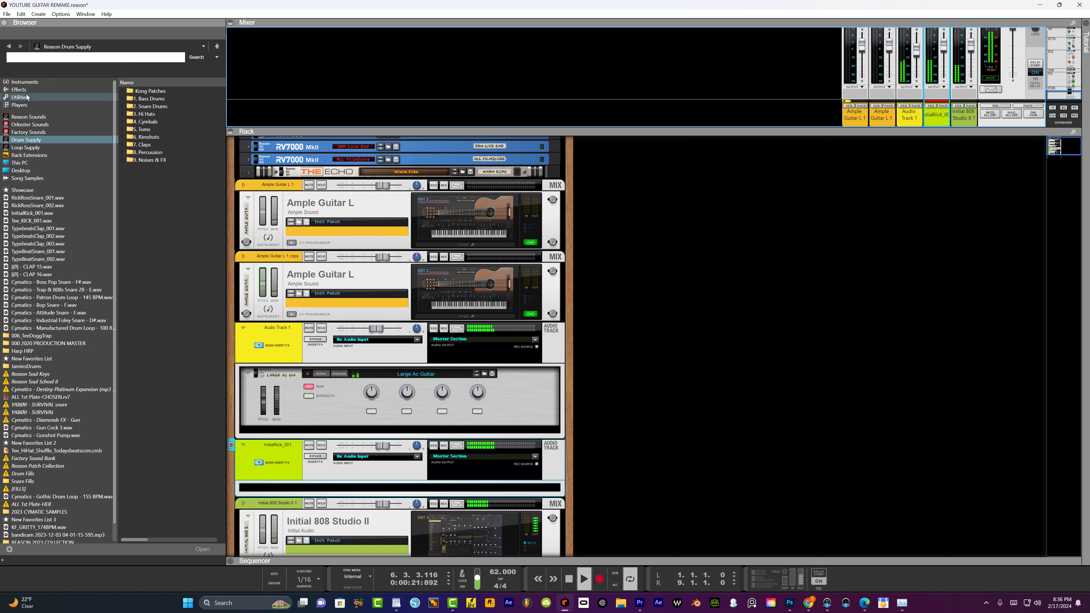
Insert the Cymatics Diablo effect on the InitialKick_001 audio track and move the plugin window away from the browser.
left_click(19, 90)
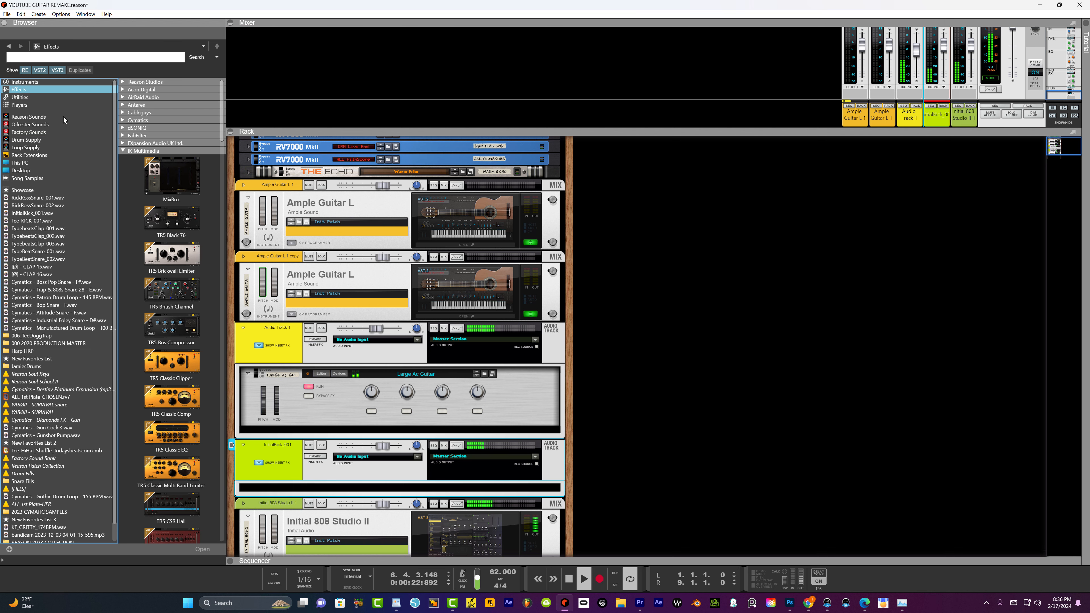
left_click(123, 151)
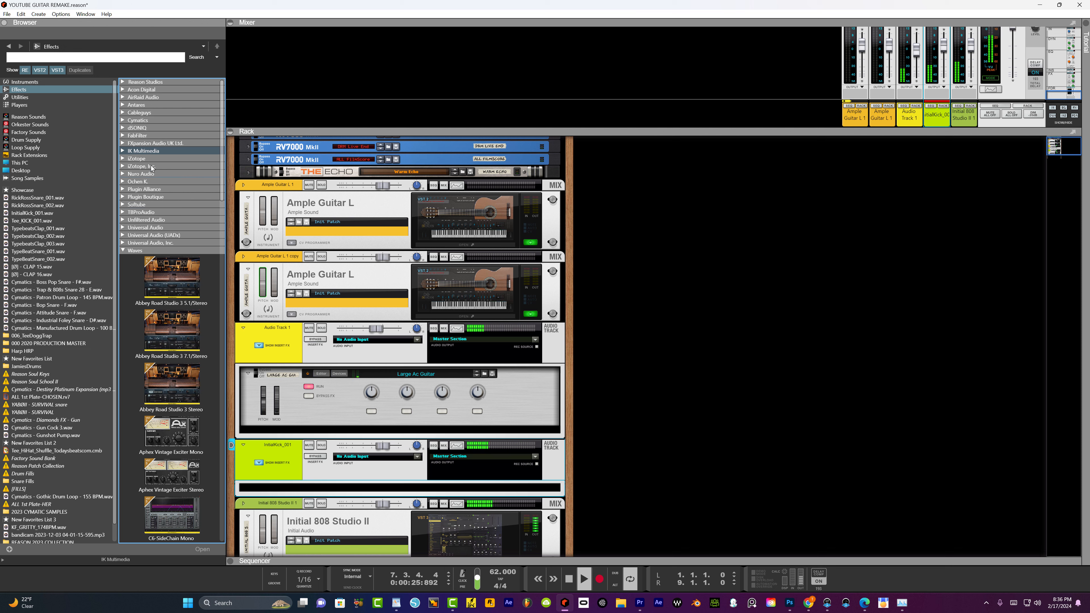
left_click(123, 121)
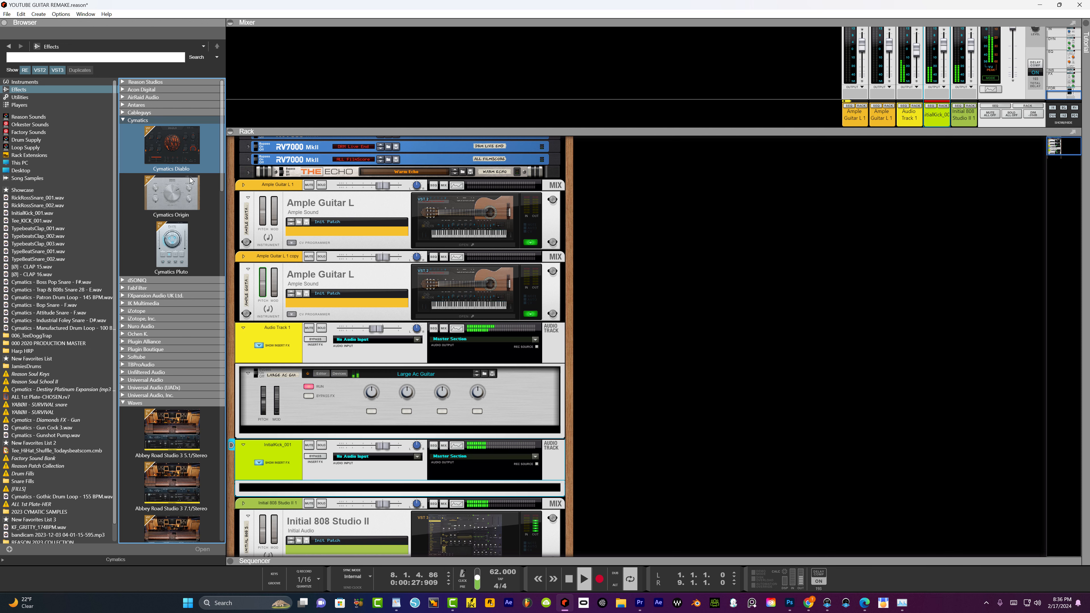
left_click_drag(177, 150, 400, 484)
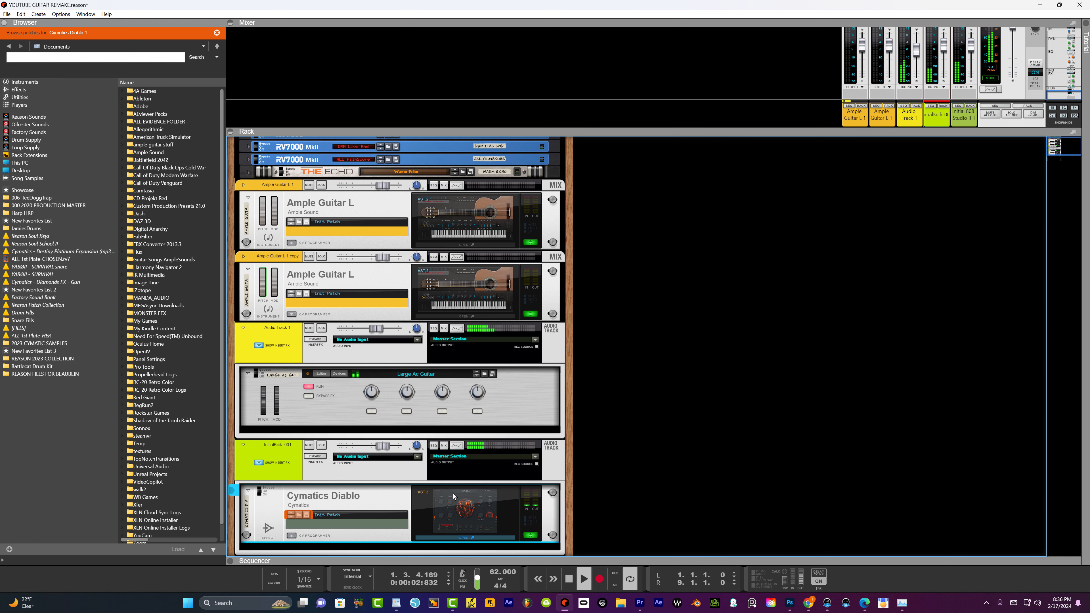
left_click_drag(281, 17, 645, 89)
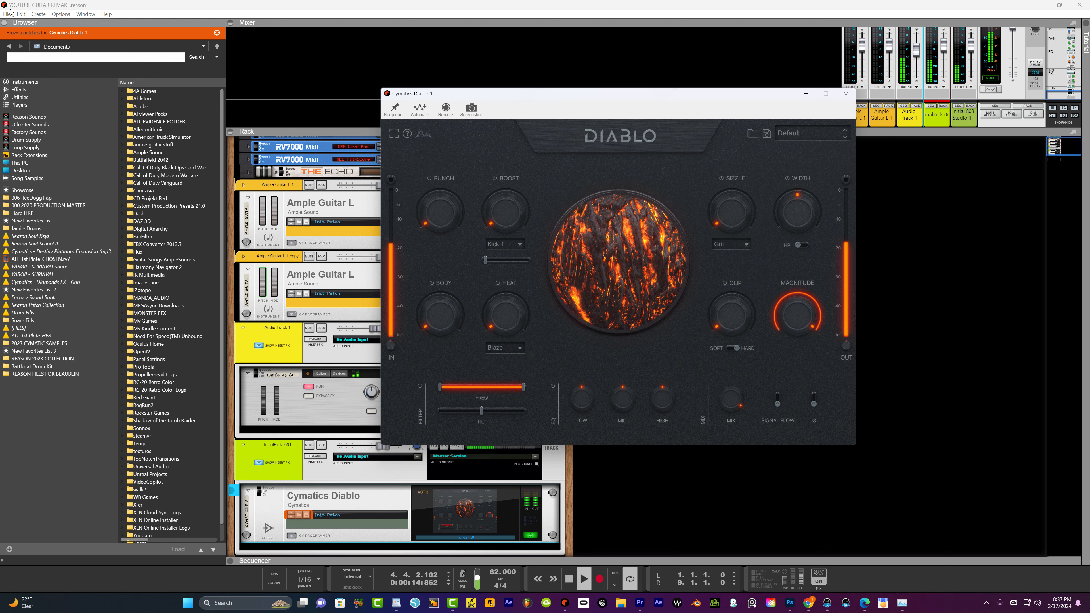
left_click(21, 15)
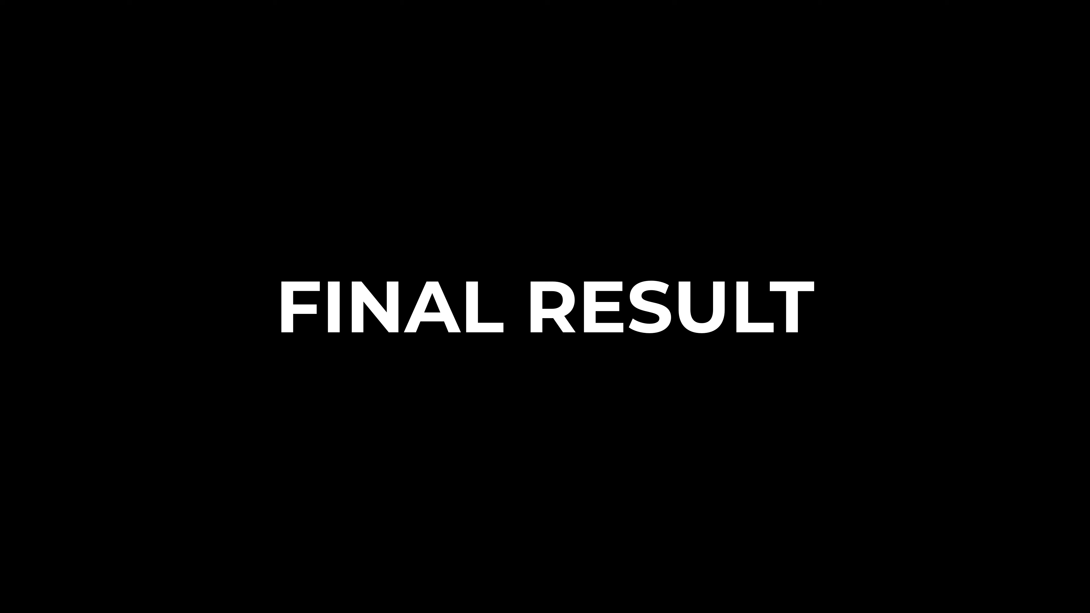